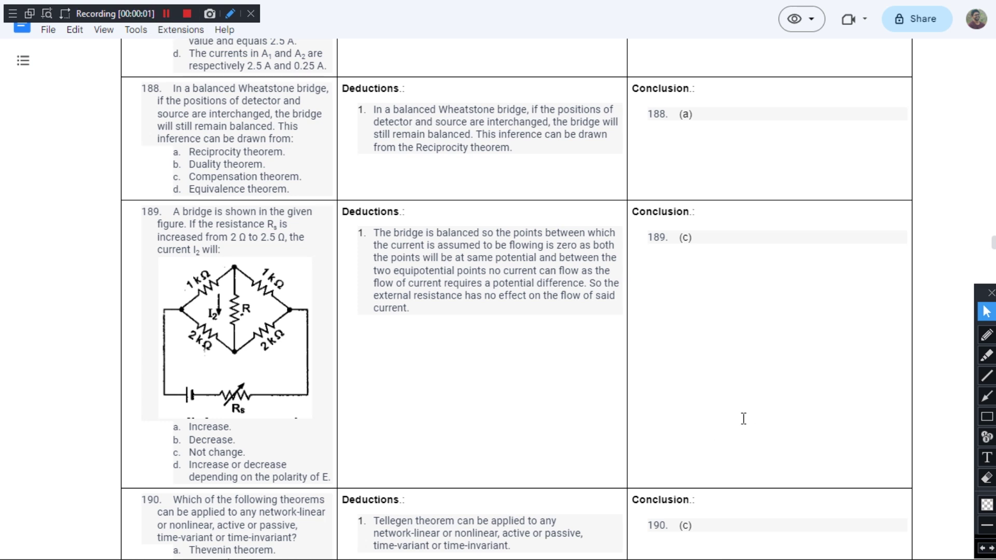
Switch to the green freehand pen over the question 188–190 table
click(986, 334)
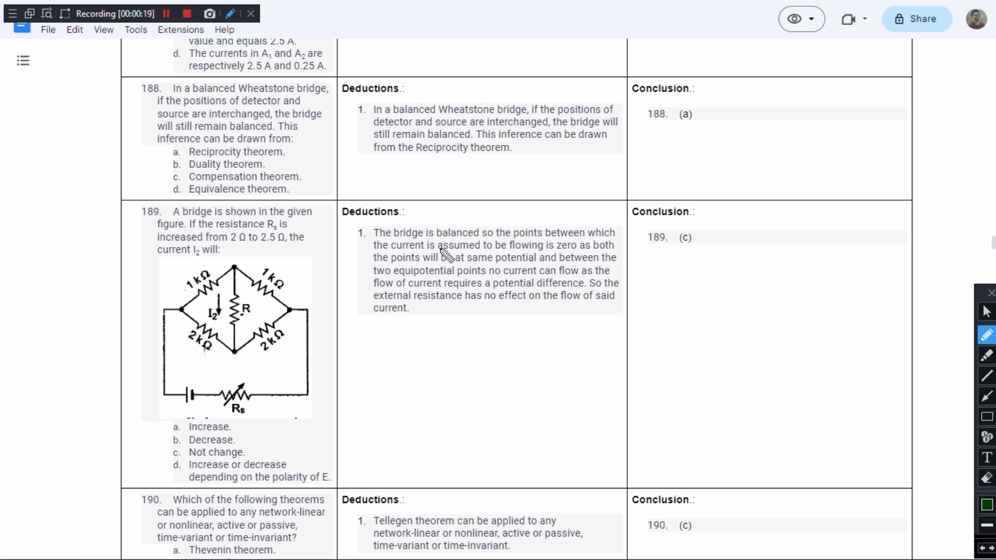
Draw the bridge's four green resistor arms in a diamond and label each R
mouse_move(405, 215)
mouse_down()
mouse_move(528, 141)
mouse_move(574, 188)
mouse_up()
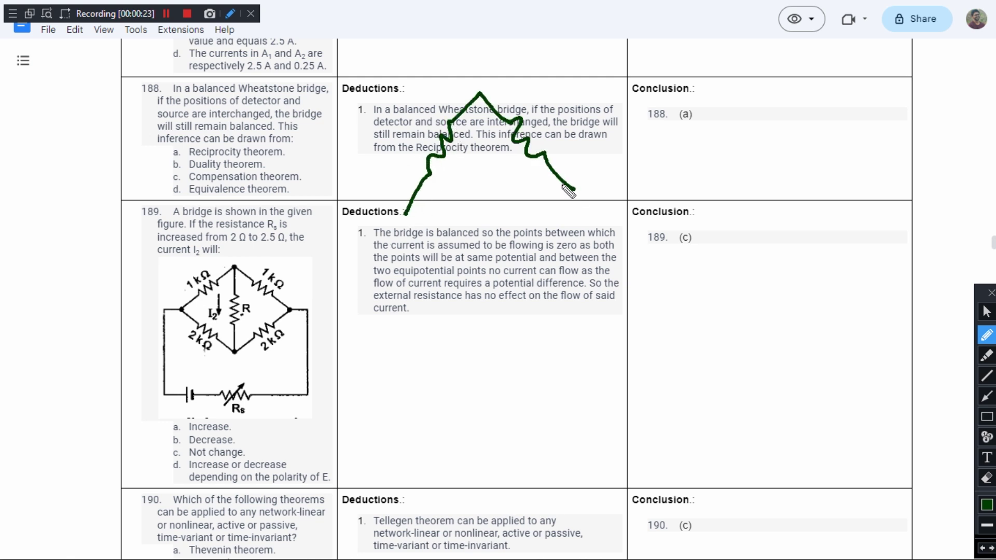
drag(393, 136, 403, 144)
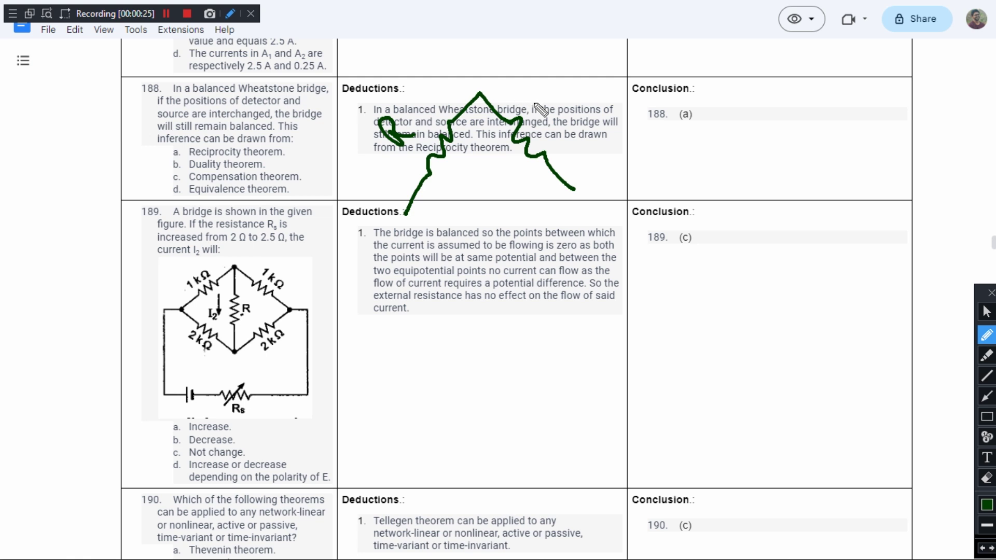
mouse_move(536, 109)
mouse_down()
mouse_move(545, 94)
mouse_move(562, 114)
mouse_up()
mouse_move(407, 217)
mouse_down()
mouse_move(528, 248)
mouse_move(558, 185)
mouse_up()
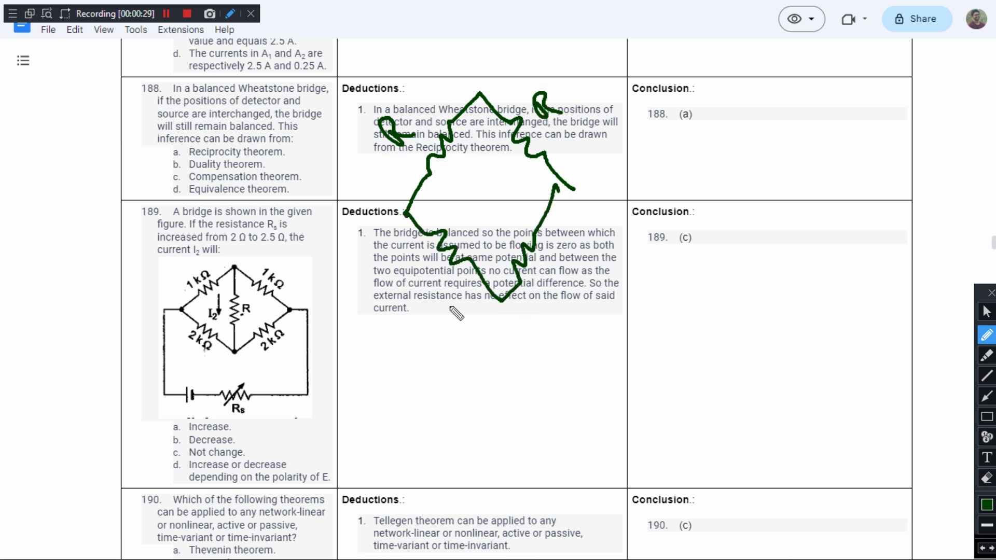
mouse_move(388, 319)
mouse_down()
mouse_move(379, 305)
mouse_move(410, 303)
mouse_up()
mouse_move(554, 256)
mouse_down()
mouse_move(561, 279)
mouse_move(582, 266)
mouse_up()
drag(575, 233, 580, 258)
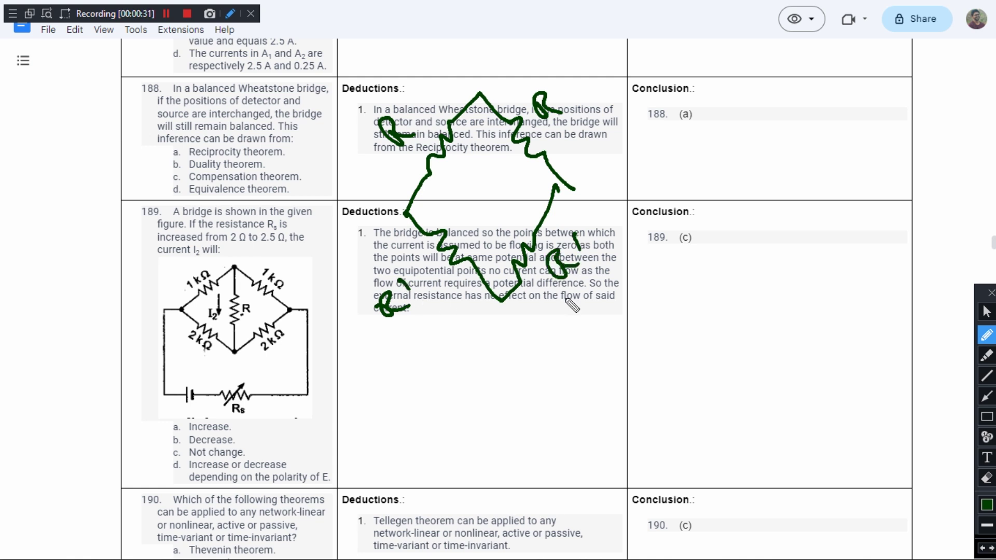
Add the outer wires, the AC source circle and the central detector
mouse_move(406, 211)
mouse_down()
mouse_move(263, 270)
mouse_move(348, 469)
mouse_up()
mouse_move(557, 186)
mouse_down()
mouse_move(684, 144)
mouse_move(787, 356)
mouse_move(625, 426)
mouse_up()
drag(347, 469, 572, 431)
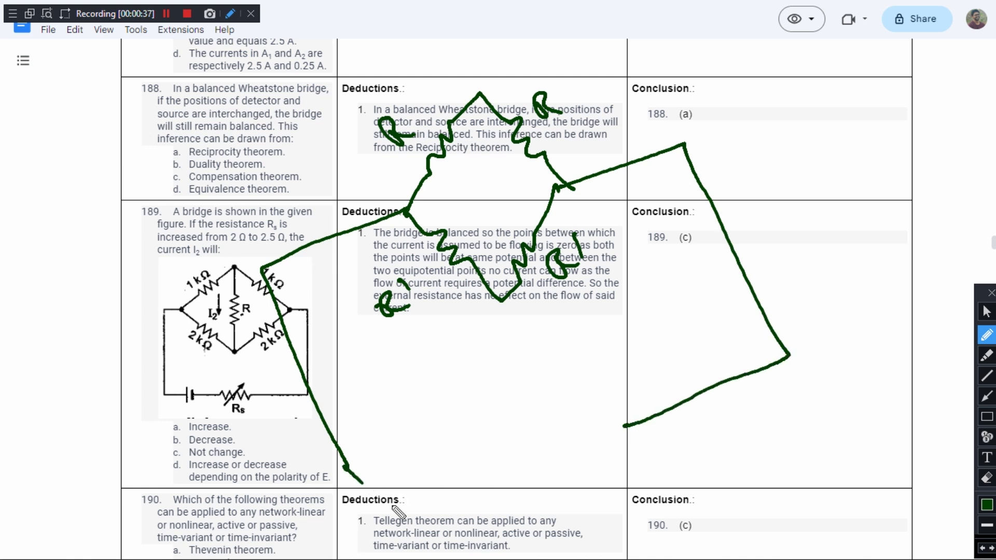
mouse_move(582, 394)
mouse_down()
mouse_move(616, 449)
mouse_move(582, 395)
mouse_move(614, 420)
mouse_up()
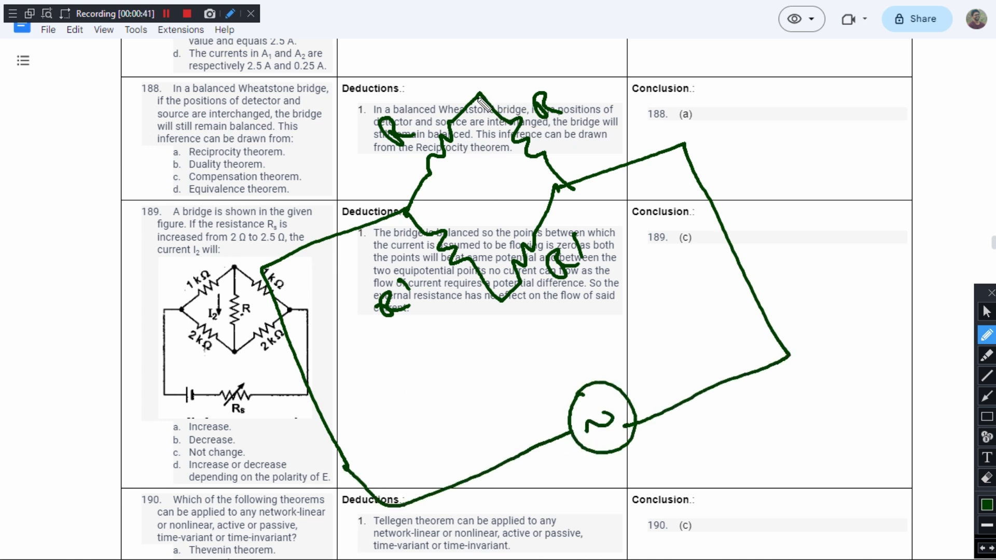
mouse_move(480, 96)
mouse_down()
mouse_move(470, 153)
mouse_move(495, 204)
mouse_move(475, 181)
mouse_move(506, 289)
mouse_up()
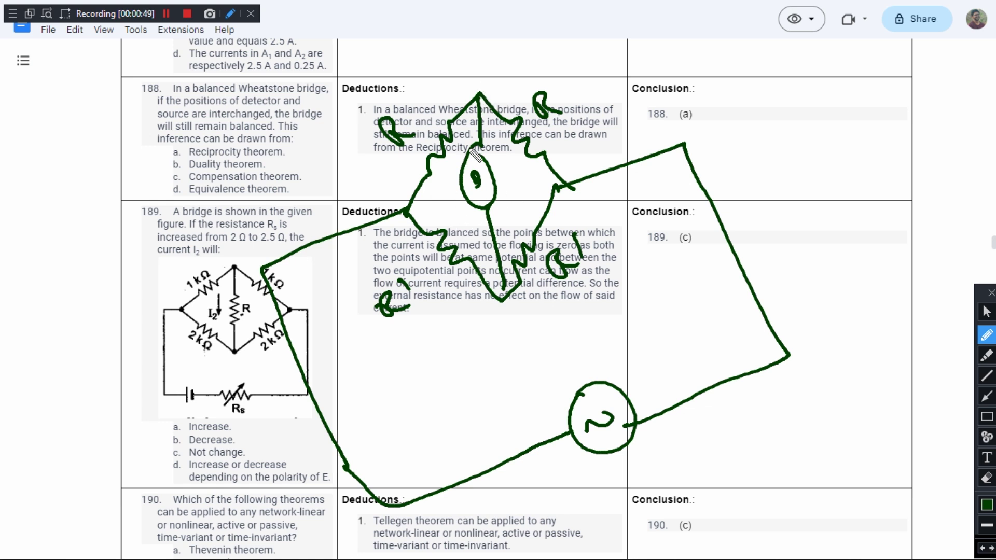
Dot the top and bottom junctions and handwrite R/R = R'/R' in green
drag(481, 93, 478, 94)
drag(500, 299, 502, 299)
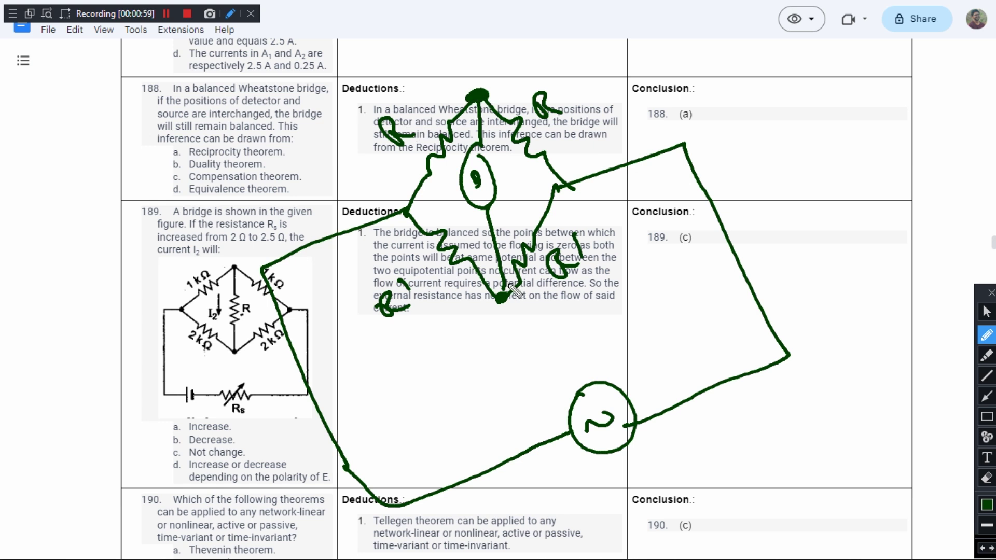
mouse_move(607, 107)
mouse_down()
mouse_move(601, 78)
mouse_move(639, 84)
mouse_up()
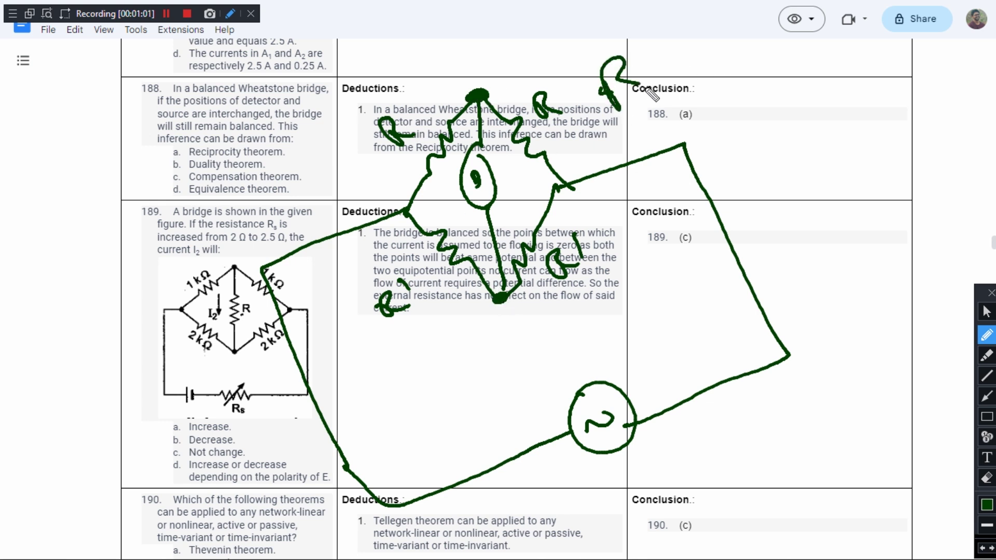
drag(619, 123, 675, 90)
drag(655, 144, 679, 124)
drag(694, 87, 748, 36)
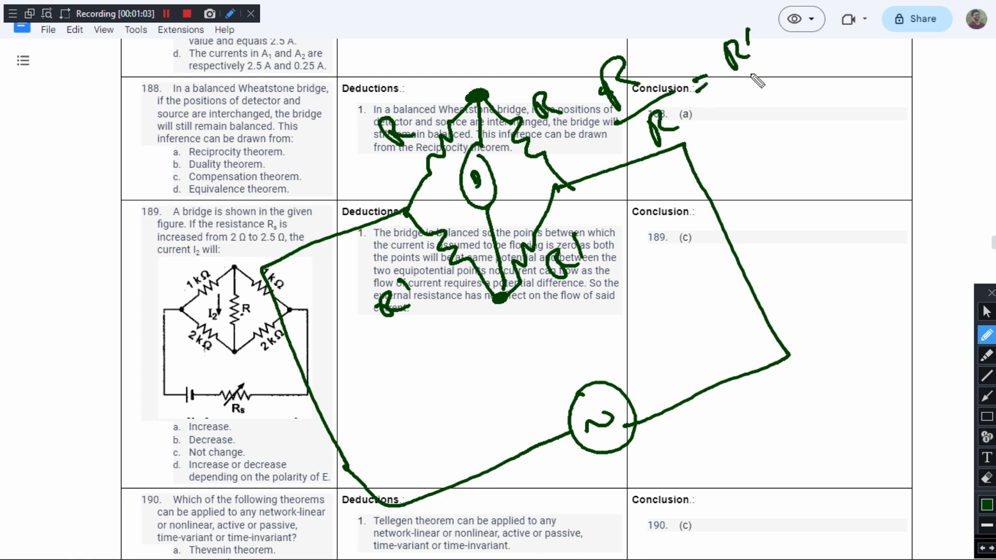
drag(737, 85, 778, 69)
drag(763, 129, 780, 102)
drag(786, 115, 791, 103)
Write 1 = 1 below the ratio and double-underline it
drag(755, 178, 767, 204)
drag(776, 180, 793, 174)
drag(779, 189, 797, 183)
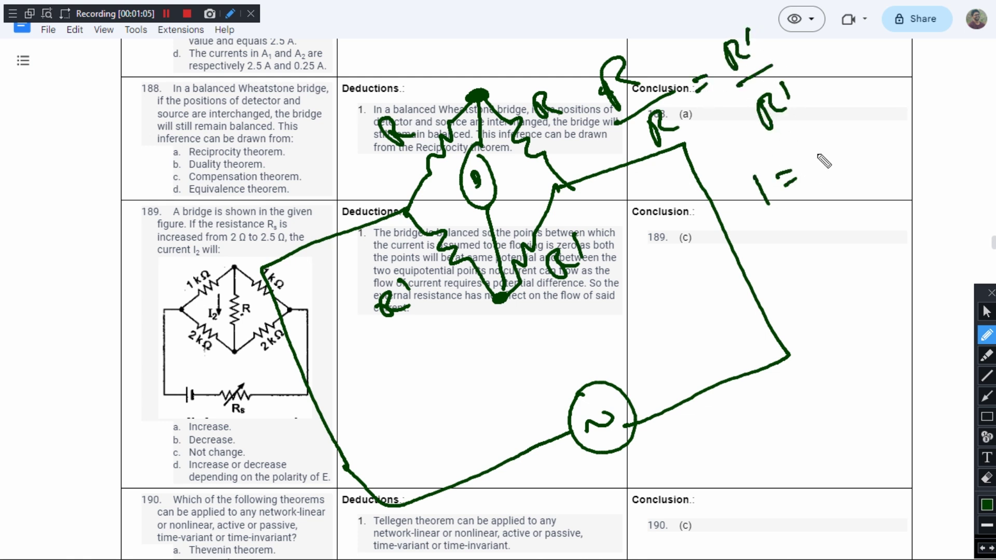
drag(818, 151, 828, 175)
drag(762, 228, 847, 192)
drag(763, 238, 824, 215)
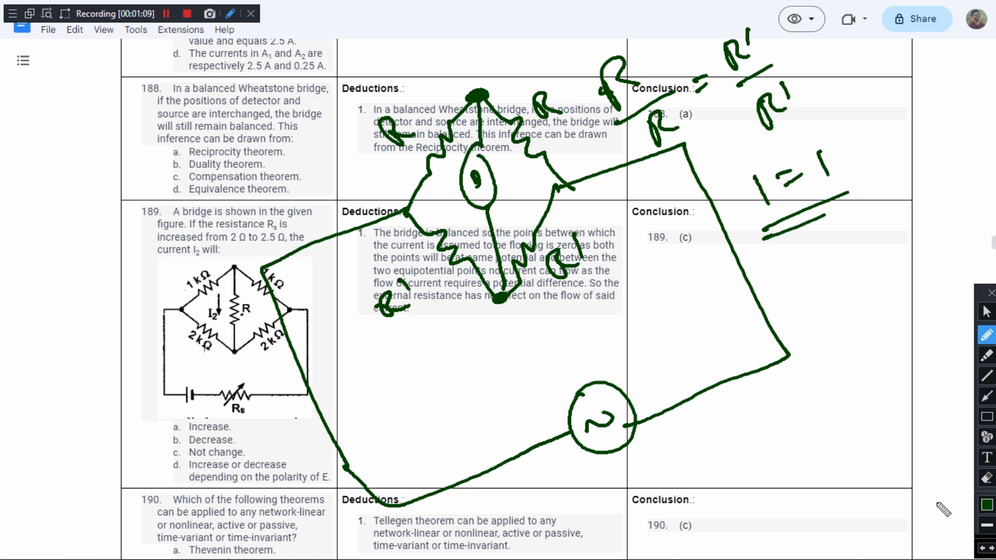
Switch the ink to red, circle the detector and write P in the source
click(987, 505)
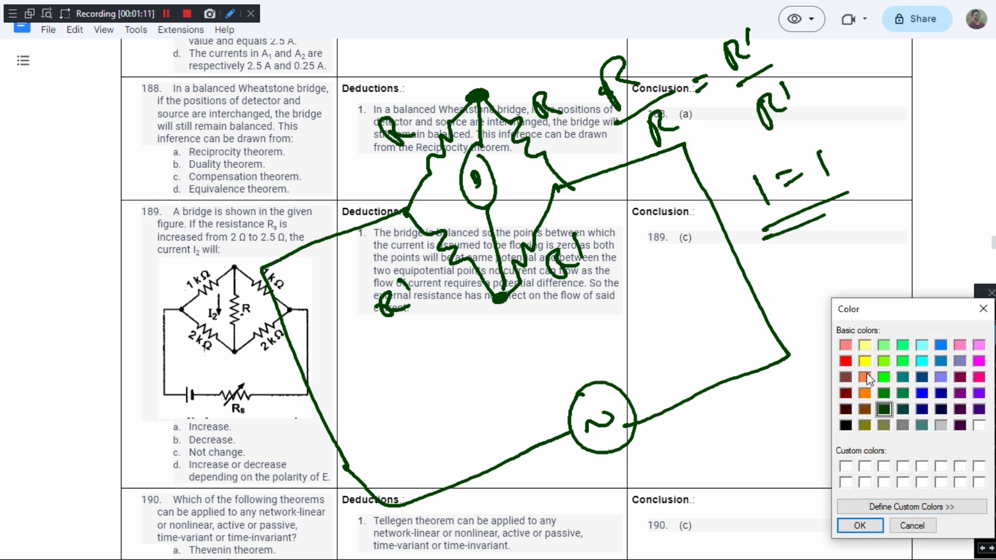
click(860, 525)
mouse_move(488, 158)
mouse_down()
mouse_move(488, 195)
mouse_move(496, 166)
mouse_up()
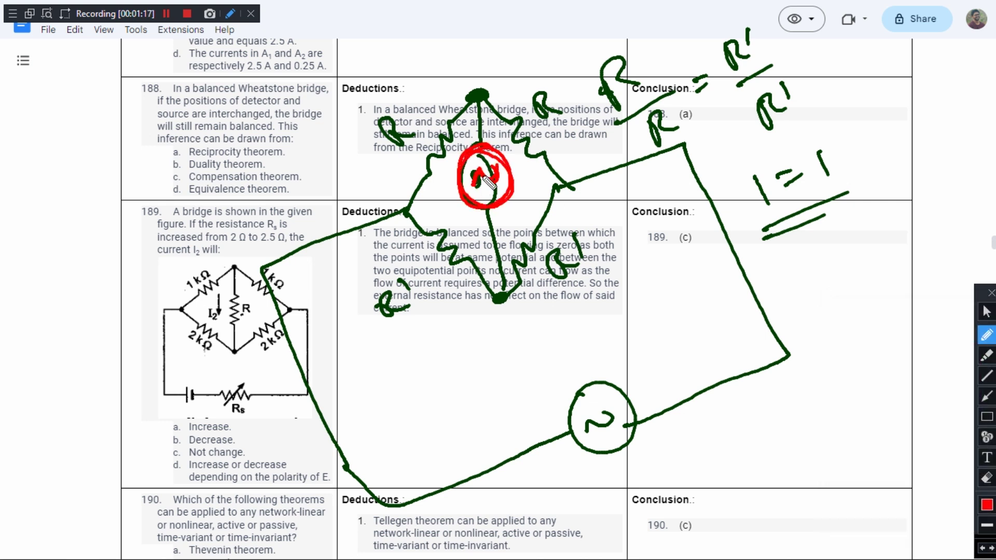
mouse_move(595, 413)
mouse_down()
mouse_move(601, 443)
mouse_move(613, 430)
mouse_up()
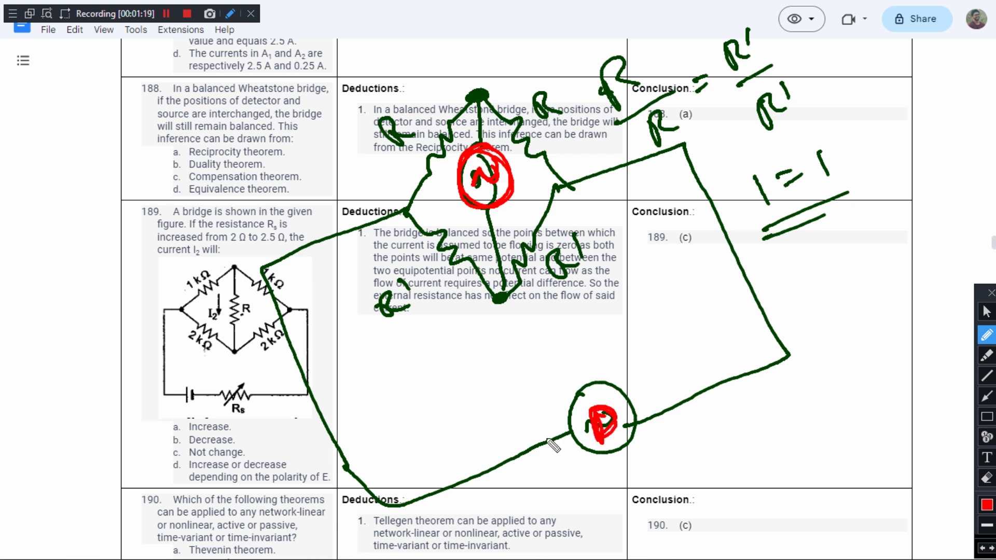
Dot both side junctions in red and start an R/R' fraction in the margin
drag(406, 208, 404, 211)
mouse_move(563, 199)
mouse_down()
mouse_move(549, 188)
mouse_move(566, 189)
mouse_up()
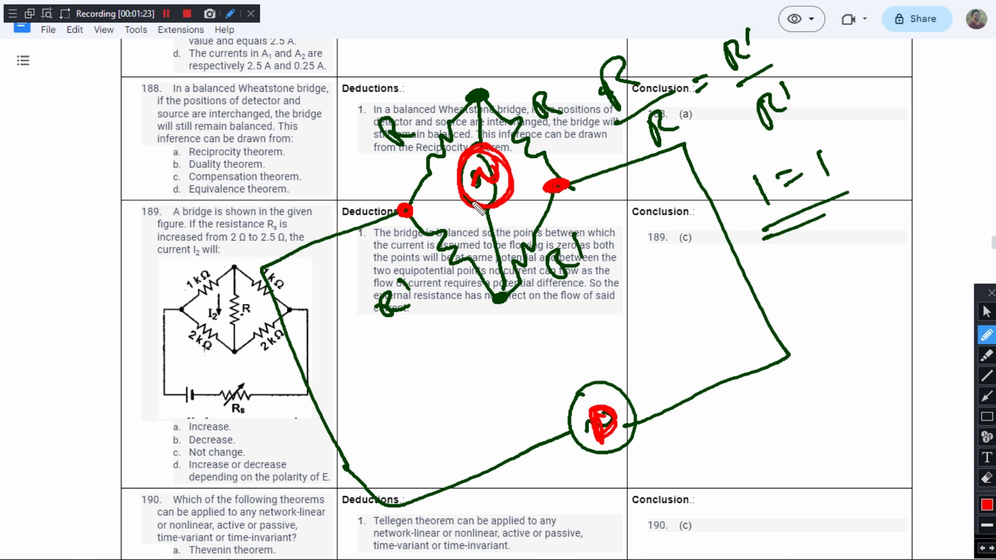
mouse_move(64, 173)
mouse_down()
mouse_move(103, 163)
mouse_move(78, 213)
mouse_up()
Finish the red margin equation R/R' = R/R', touch up the red marking, and stop drawing
drag(103, 257, 131, 227)
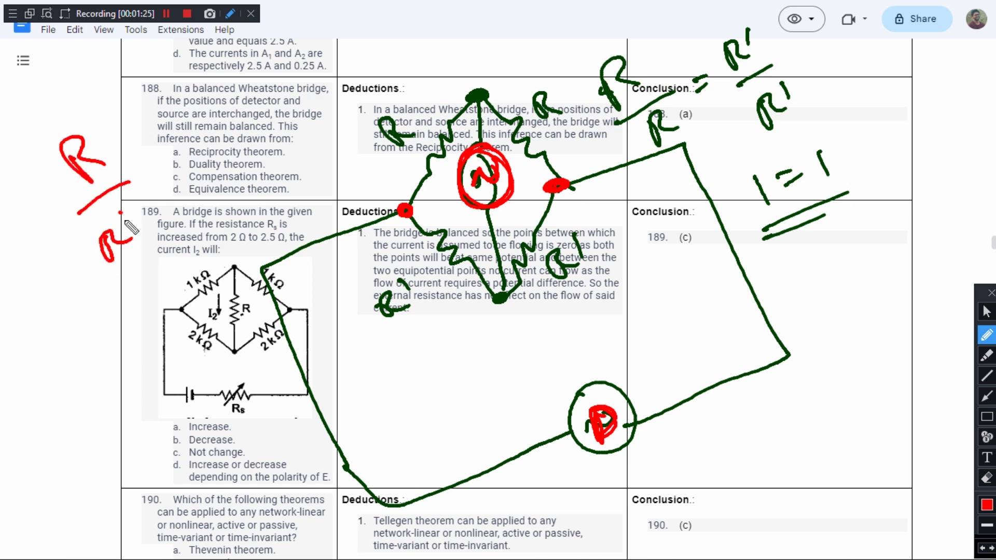
drag(156, 158, 172, 153)
drag(162, 170, 175, 165)
mouse_move(187, 116)
mouse_down()
mouse_move(210, 116)
mouse_move(198, 164)
mouse_up()
drag(214, 203, 235, 195)
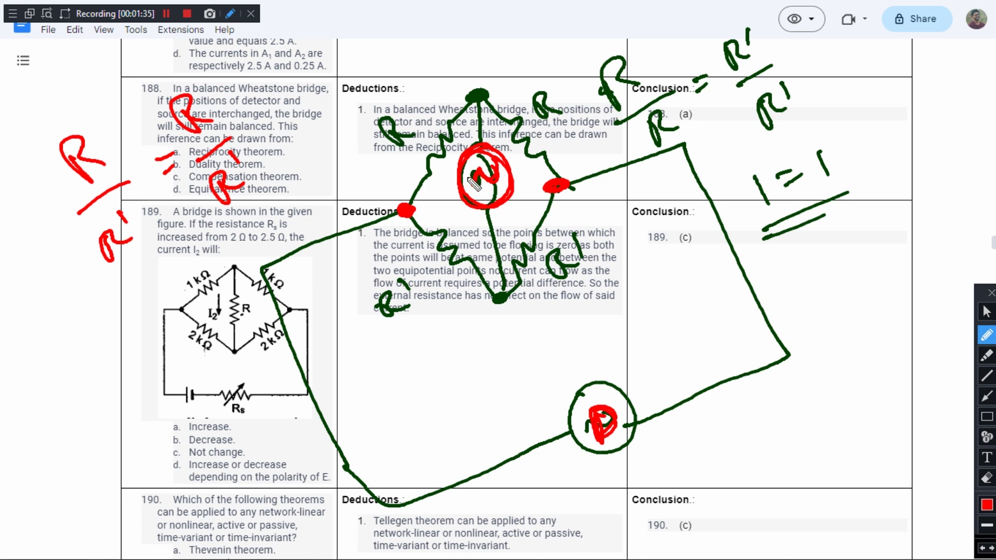
drag(591, 416, 584, 424)
click(985, 312)
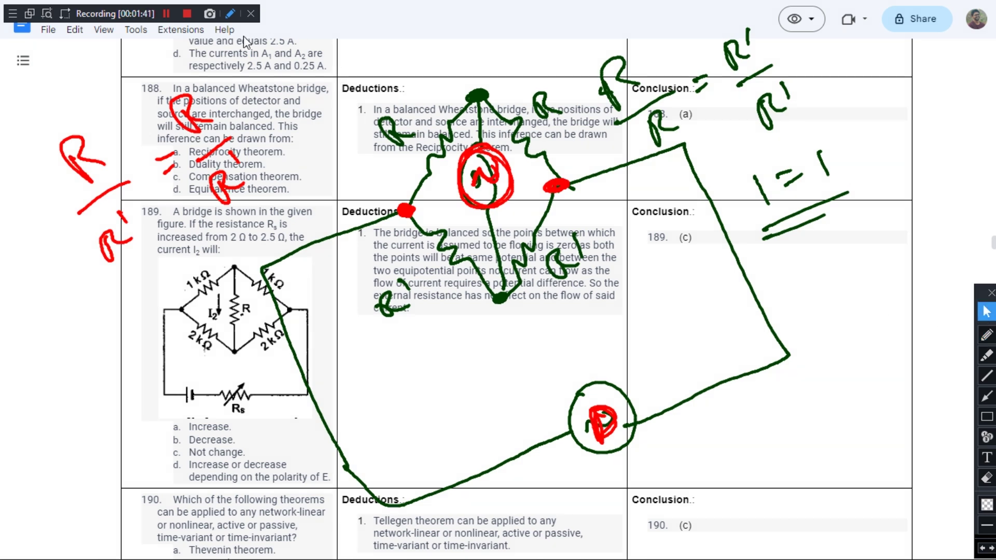